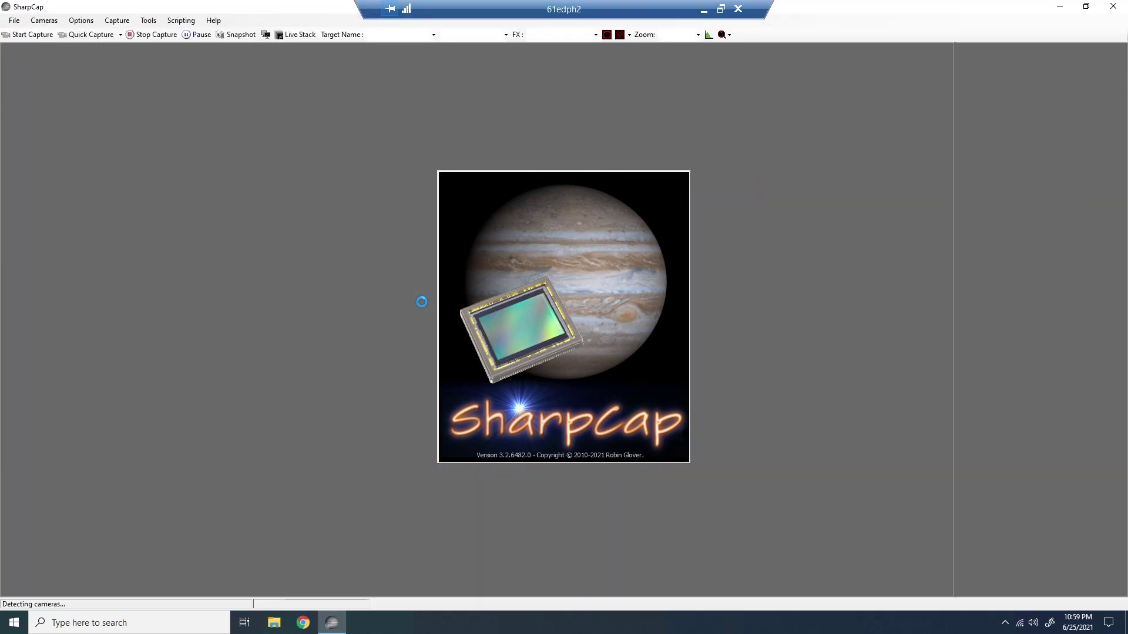
# Connect the ZWO ASI1600MM Pro camera from the Cameras menu to get a live star preview.
pyautogui.click(43, 20)
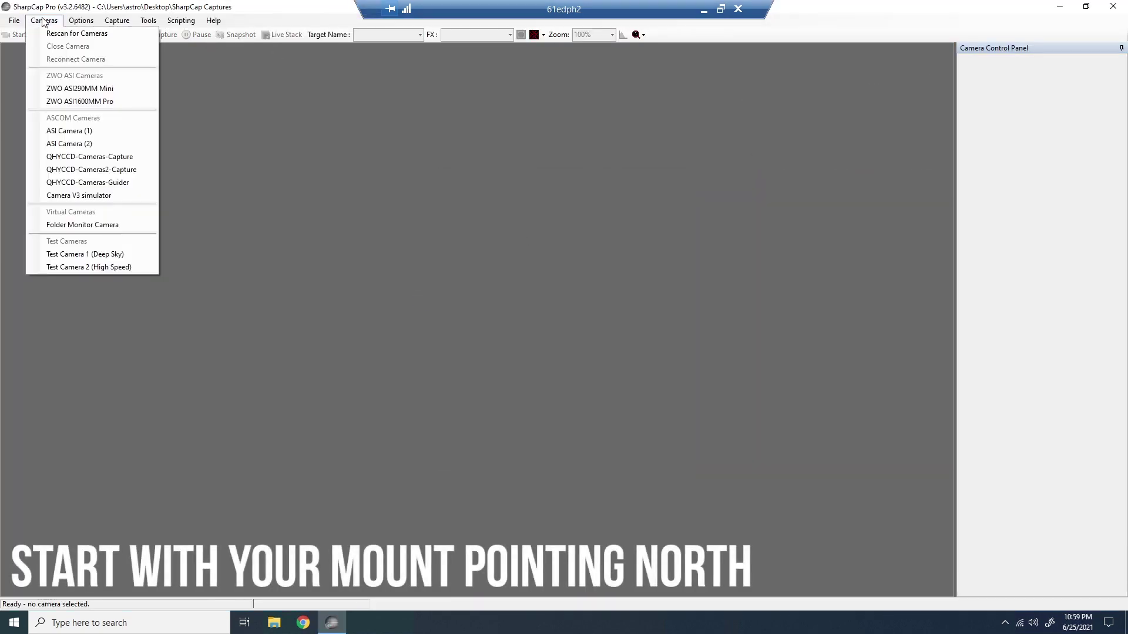
pyautogui.click(80, 103)
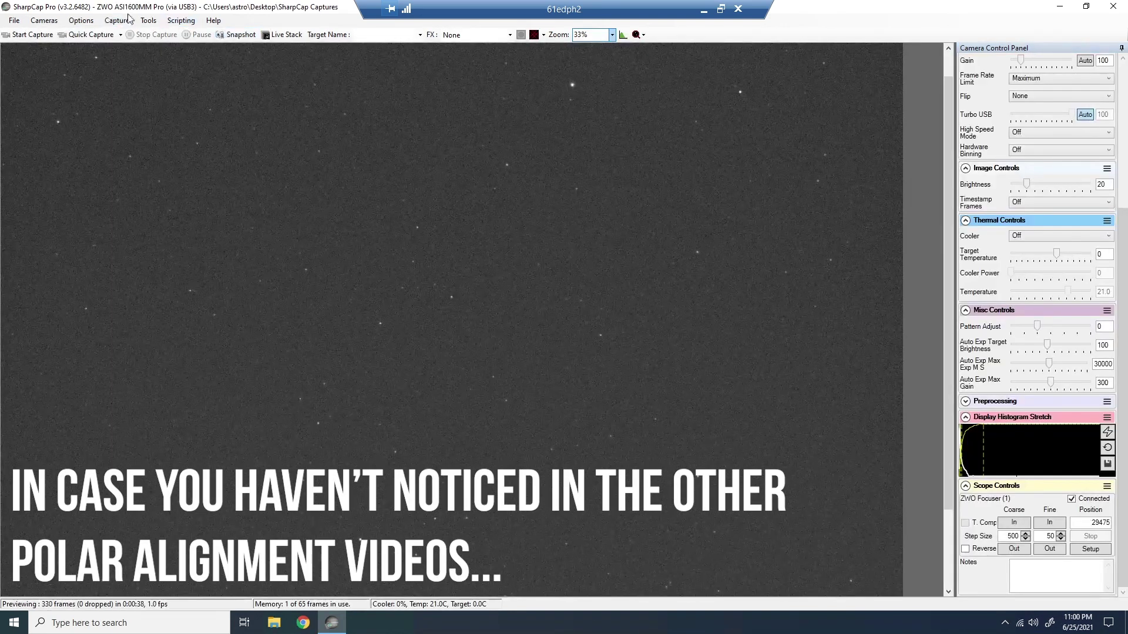
pyautogui.click(149, 21)
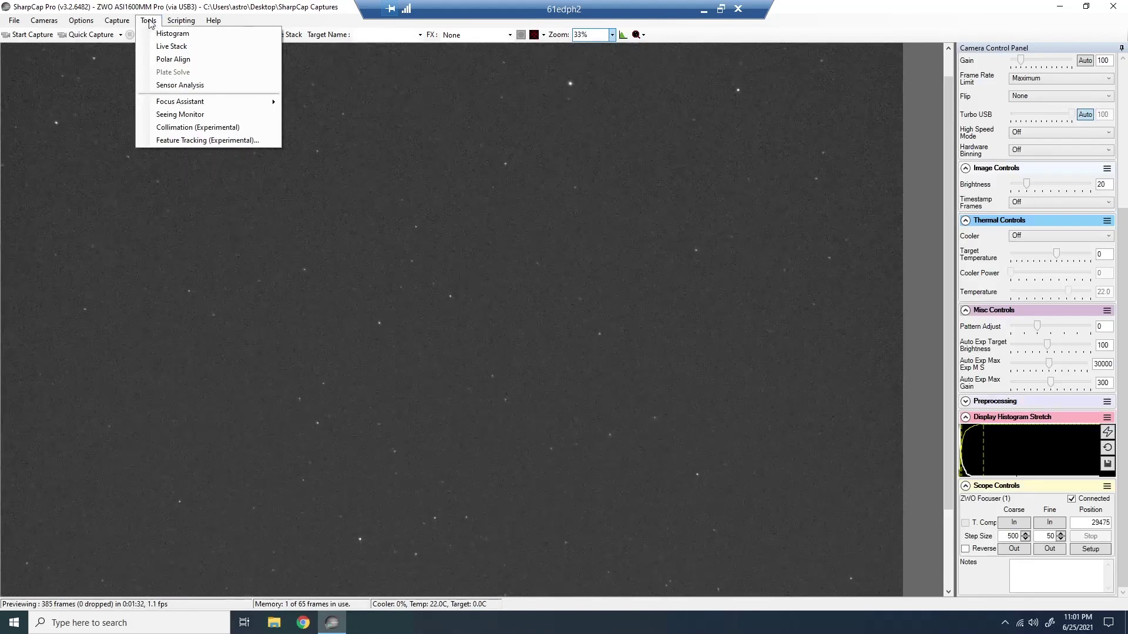
# Start Tools > Polar Align and capture the first frame, plate-solved with 15 stars.
pyautogui.click(173, 59)
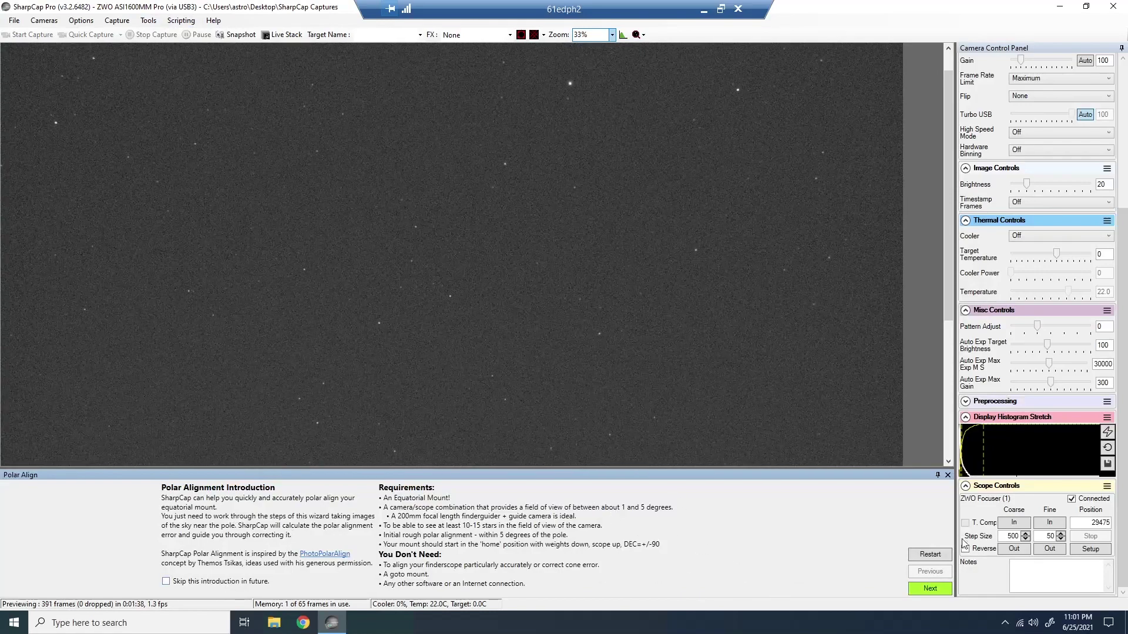
pyautogui.click(930, 589)
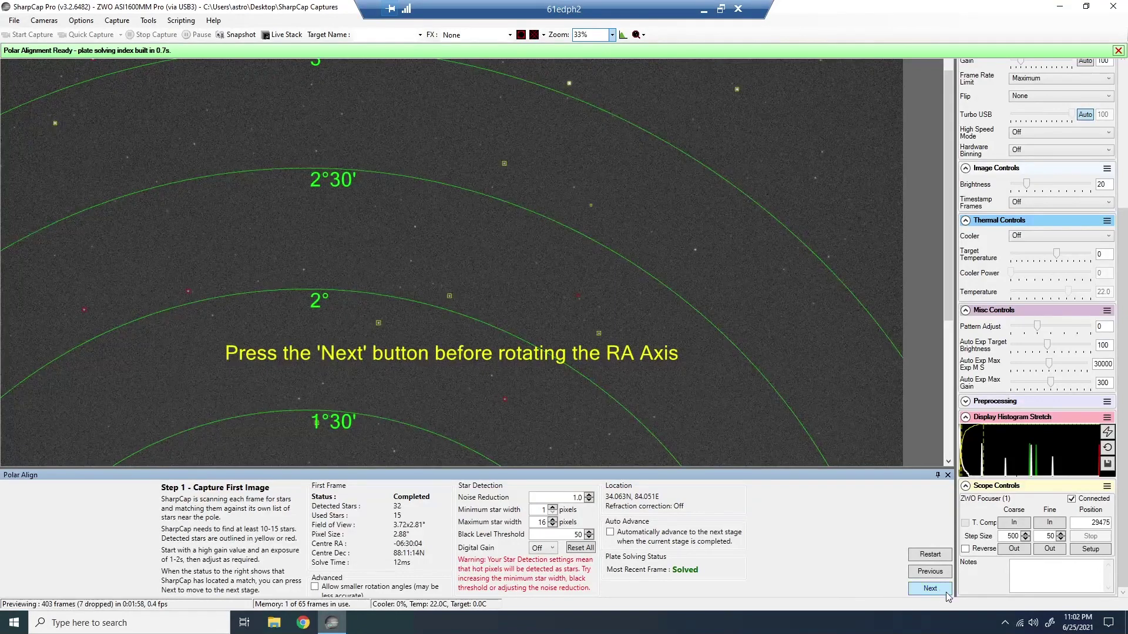
# Capture the second frame after rotating RA about 90°, reaching the Final Step with a Poor error.
pyautogui.click(931, 588)
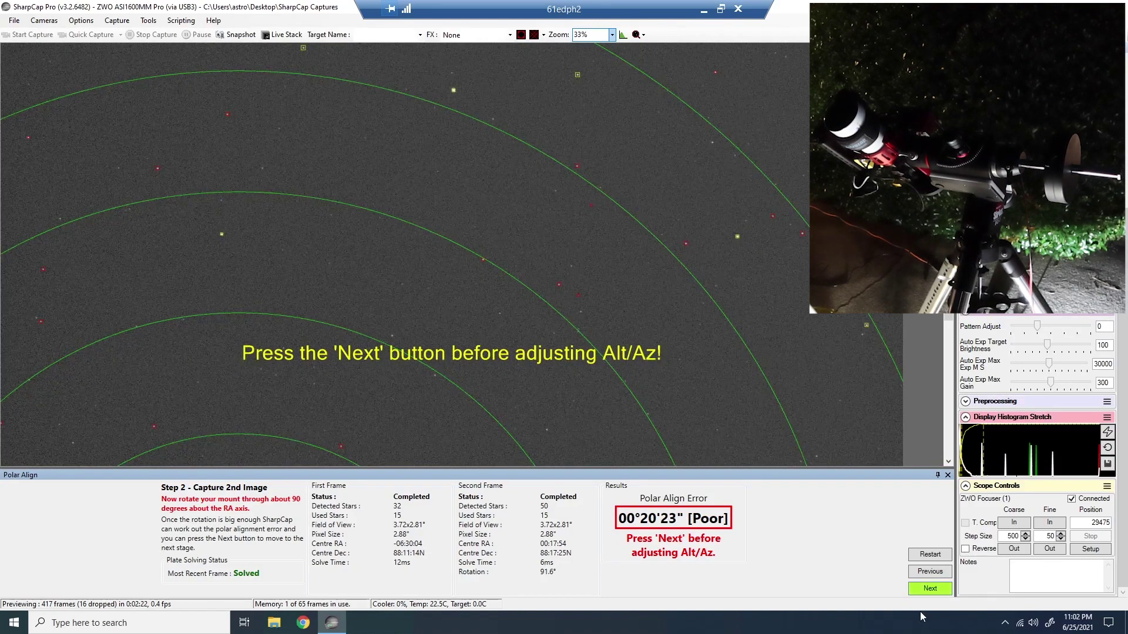
pyautogui.click(921, 590)
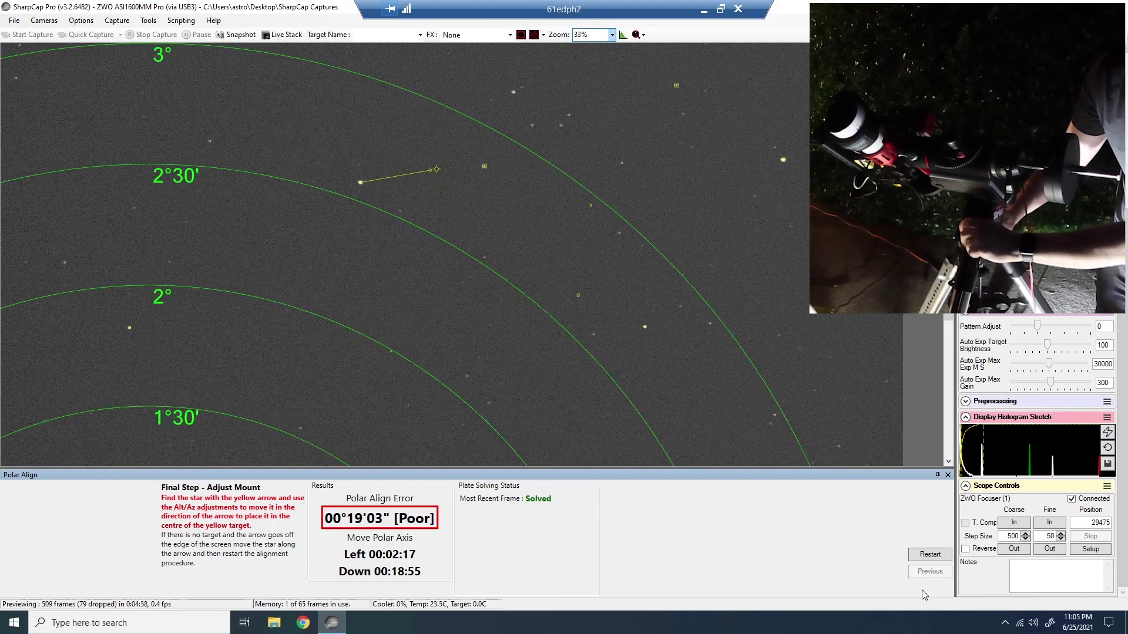
# Restart polar alignment and recapture both frames, giving 00°21'28" Poor after an 86.2° RA rotation.
pyautogui.click(928, 555)
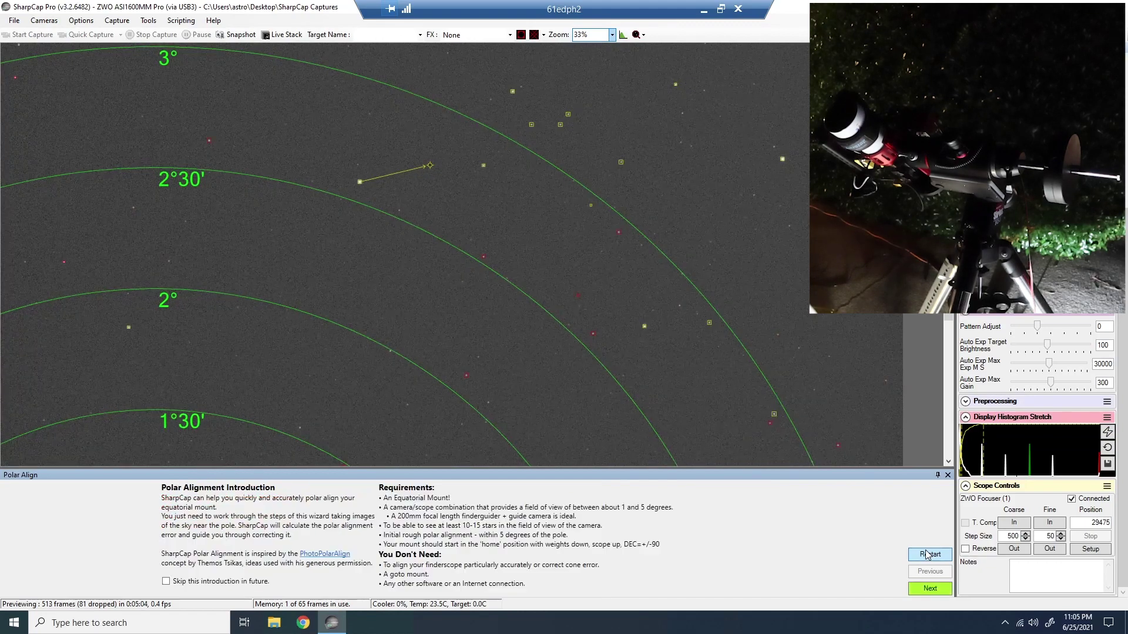
pyautogui.click(932, 589)
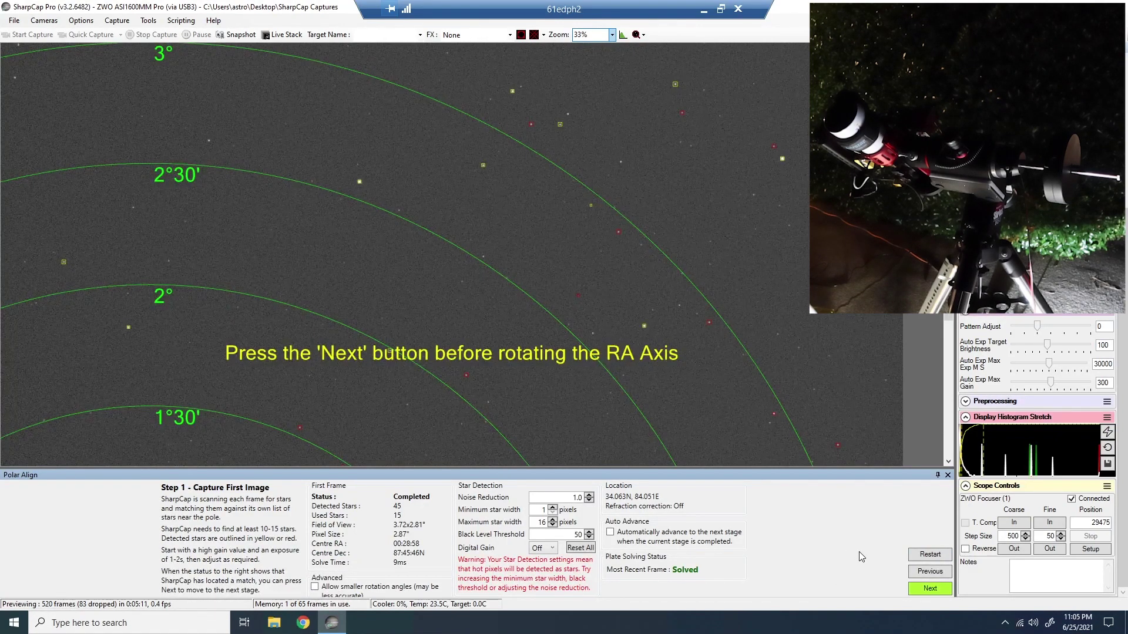
pyautogui.click(931, 588)
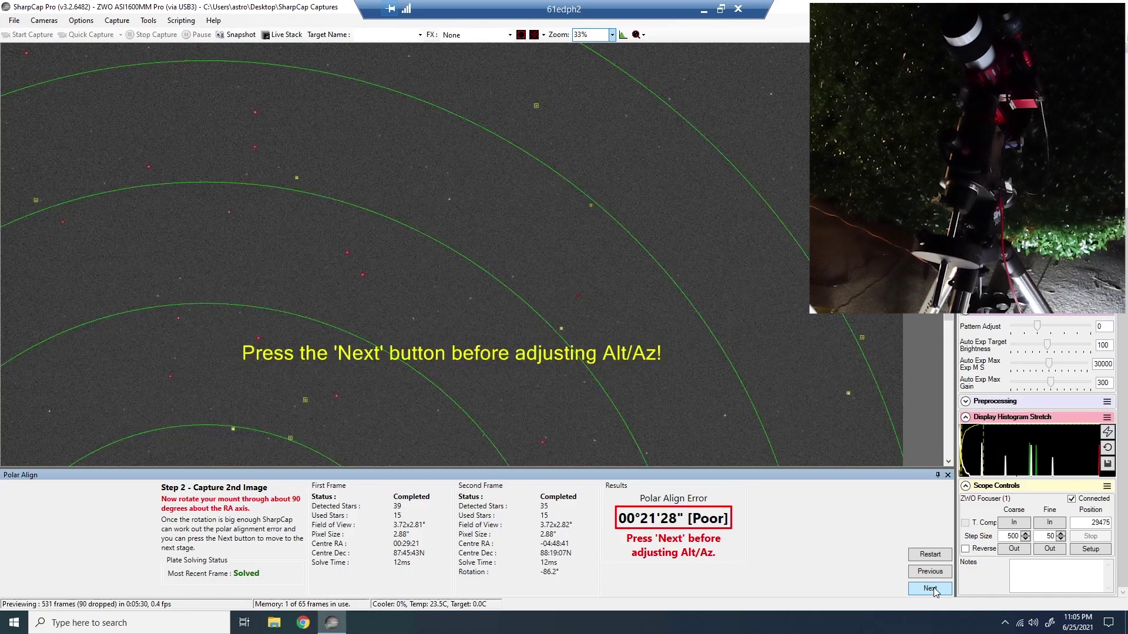
# Go to the Final Step and adjust Alt/Az until the error reads 00°03'04" Fair.
pyautogui.click(931, 589)
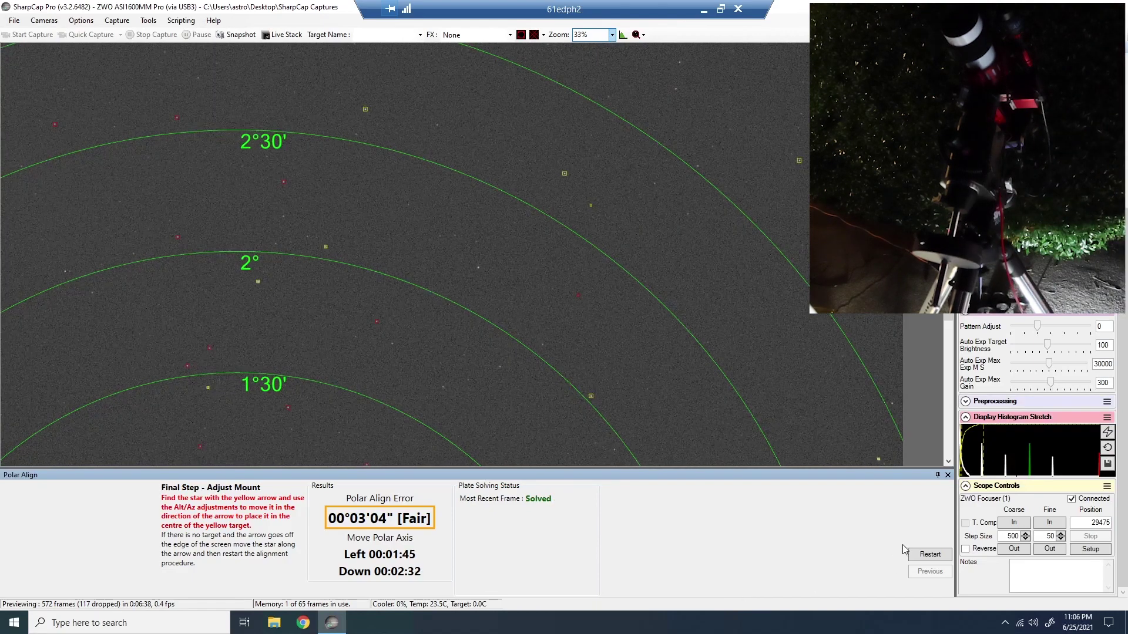
# Restart and recapture both frames, measuring 00°03'30" Fair after an 81.6° RA rotation.
pyautogui.click(930, 556)
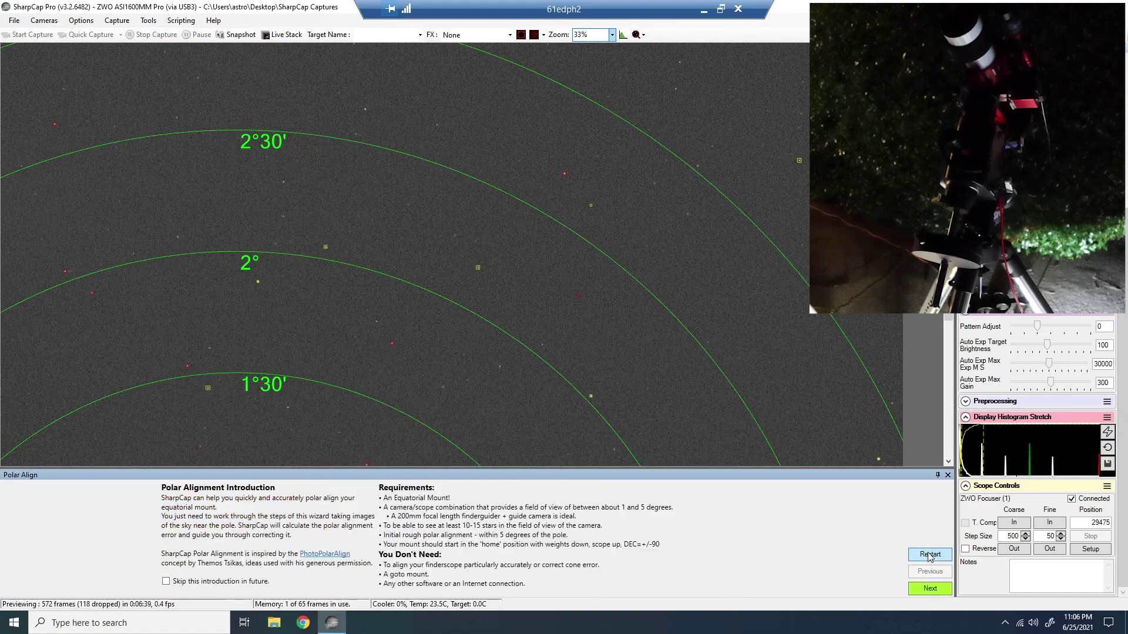
pyautogui.click(930, 588)
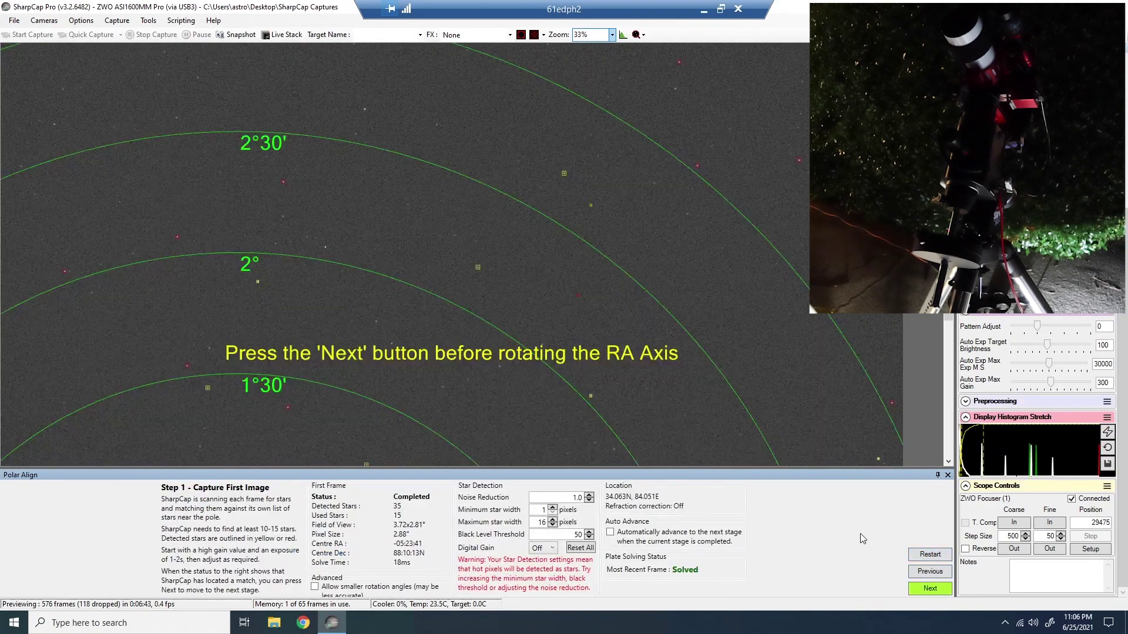
pyautogui.click(923, 589)
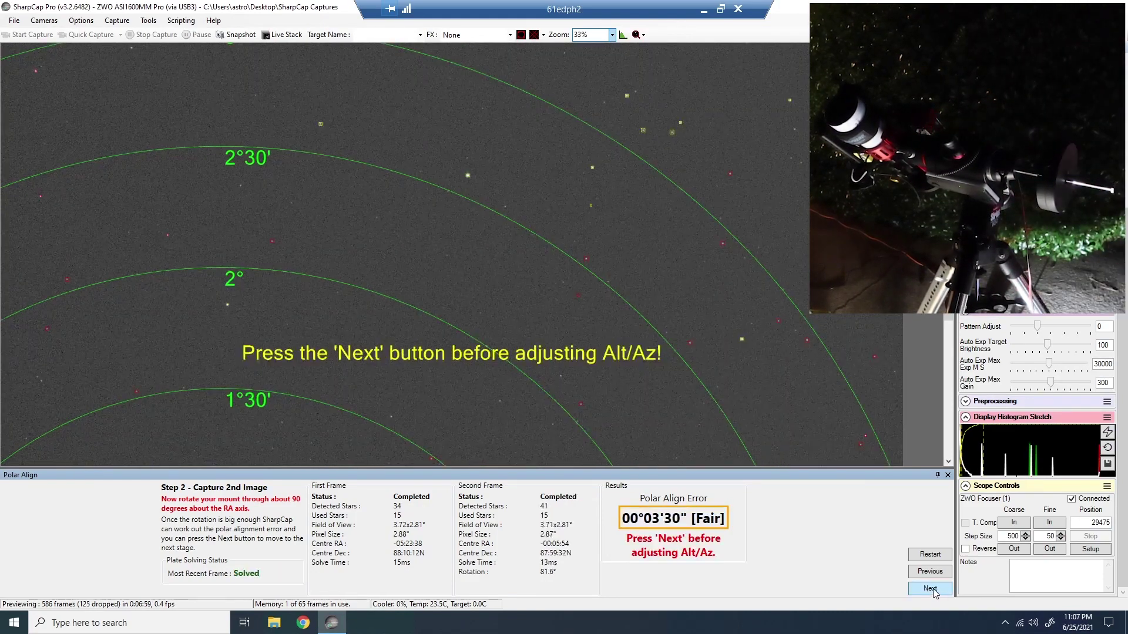
# Zoom the star view to 75%, refine the mount to 00°00'27" Excellent, then exit SharpCap.
pyautogui.click(930, 589)
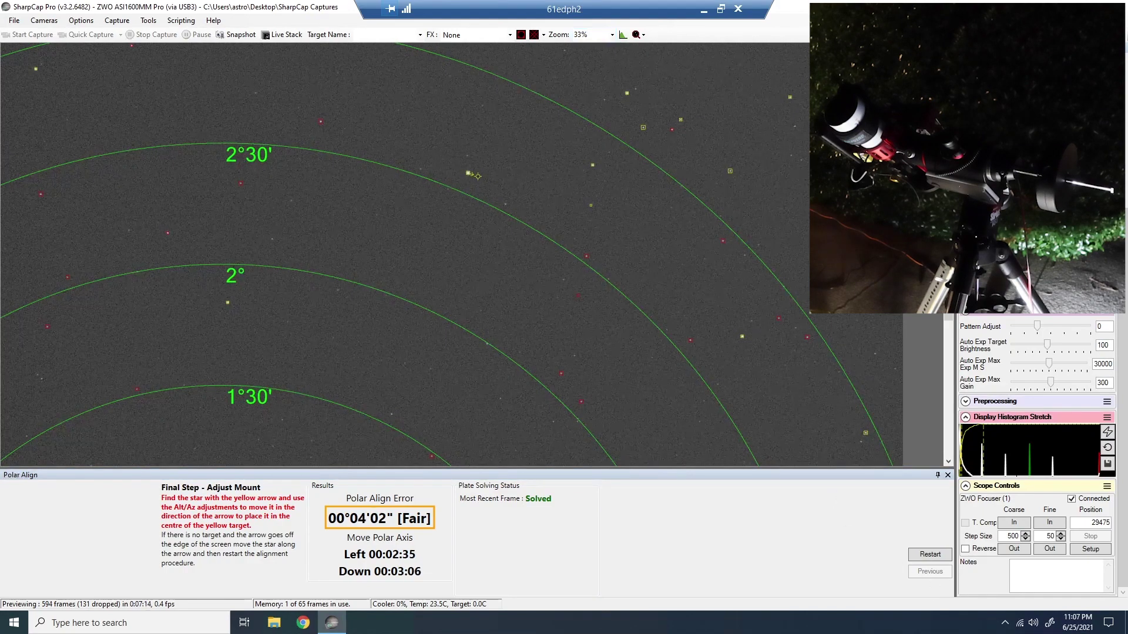
pyautogui.click(612, 37)
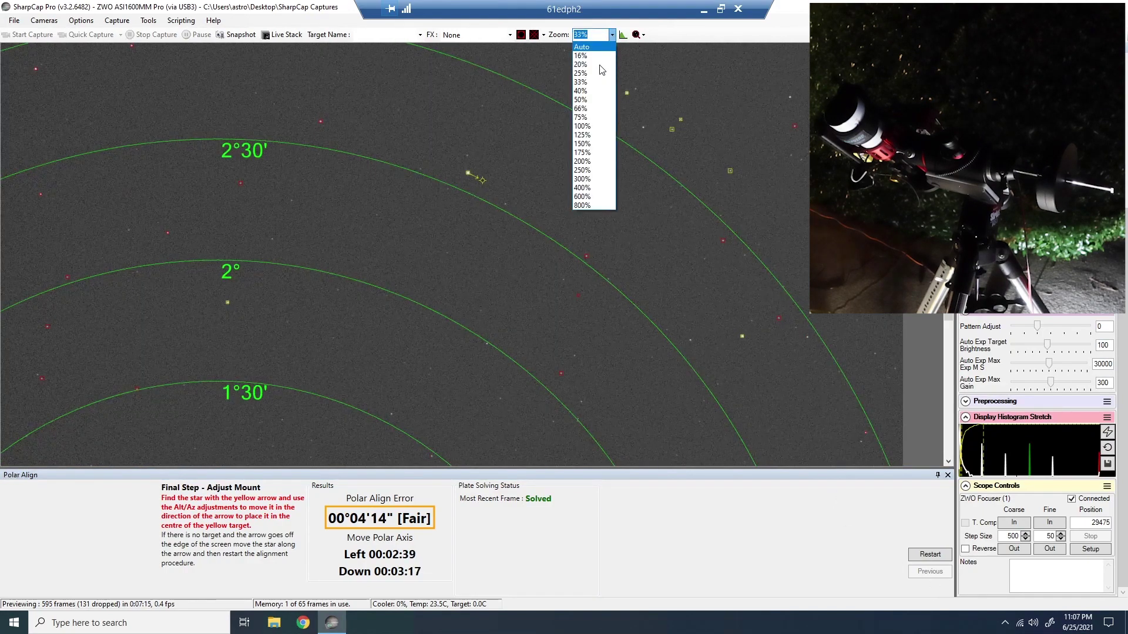
pyautogui.click(590, 118)
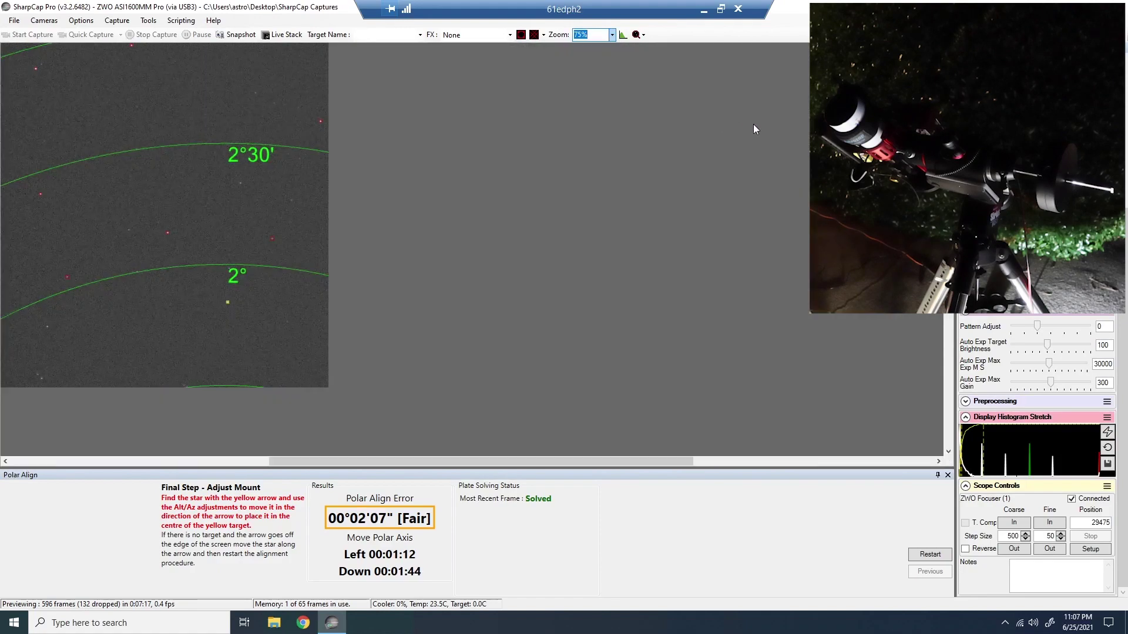
pyautogui.scroll(5, 776, 188)
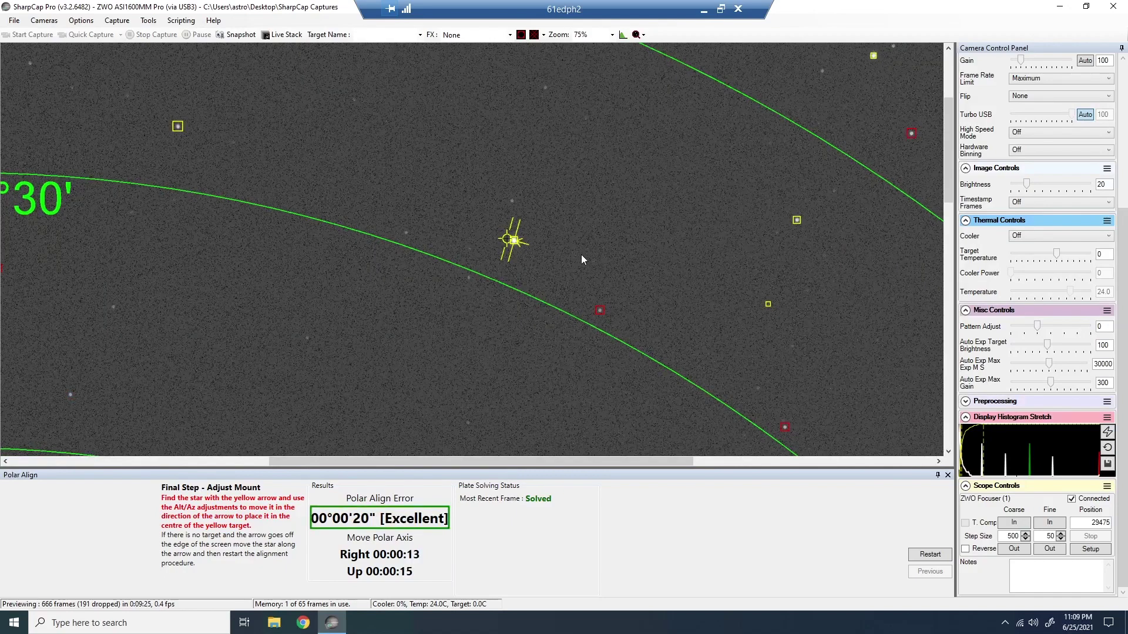
pyautogui.click(16, 22)
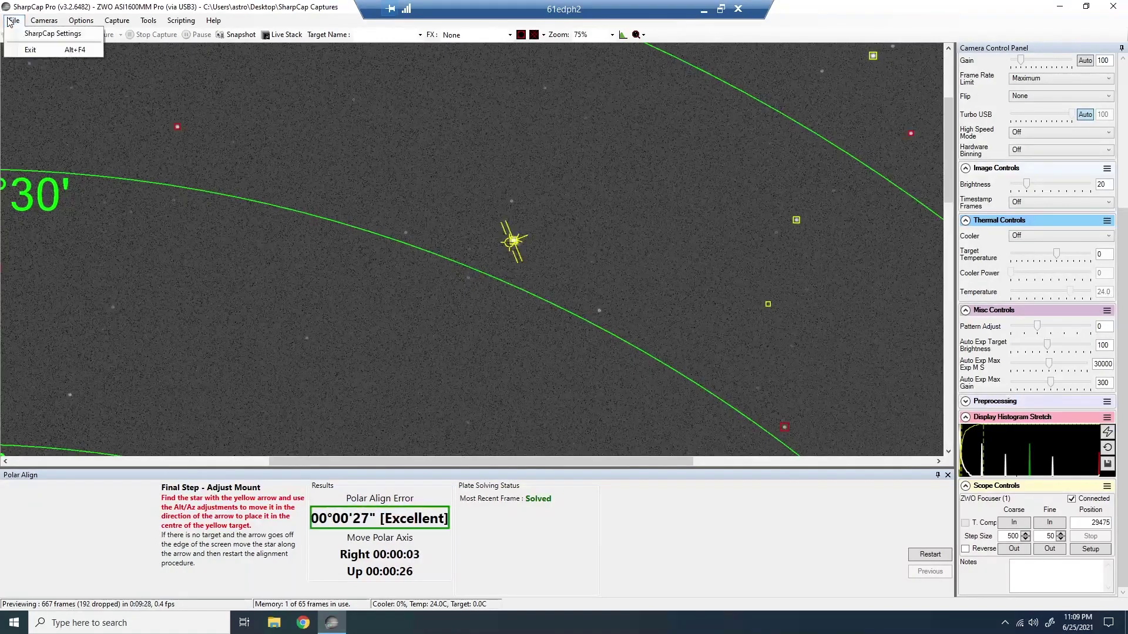
pyautogui.click(30, 52)
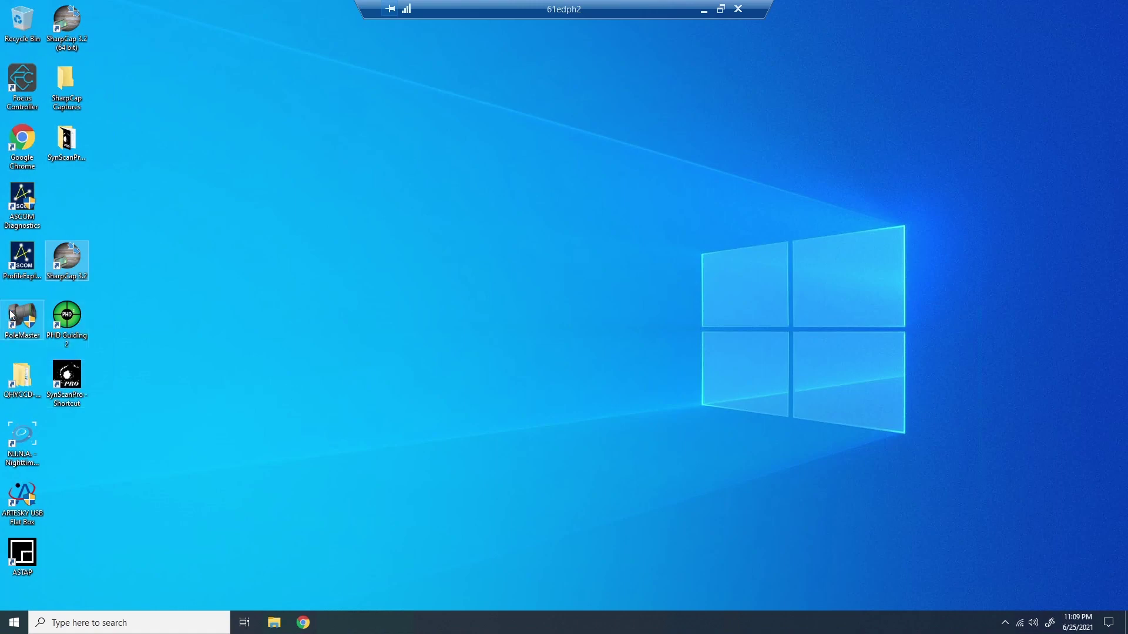
# Launch PoleMaster, set gain to 70, mark Polaris, and rotate the template onto the stars.
pyautogui.doubleClick(28, 310)
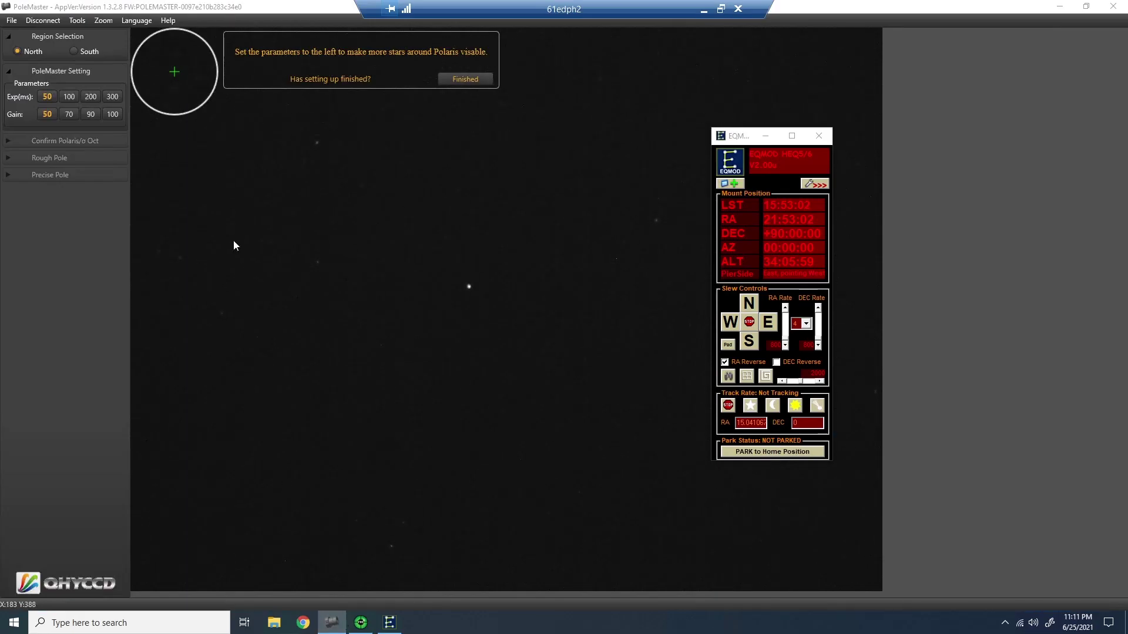
pyautogui.click(68, 115)
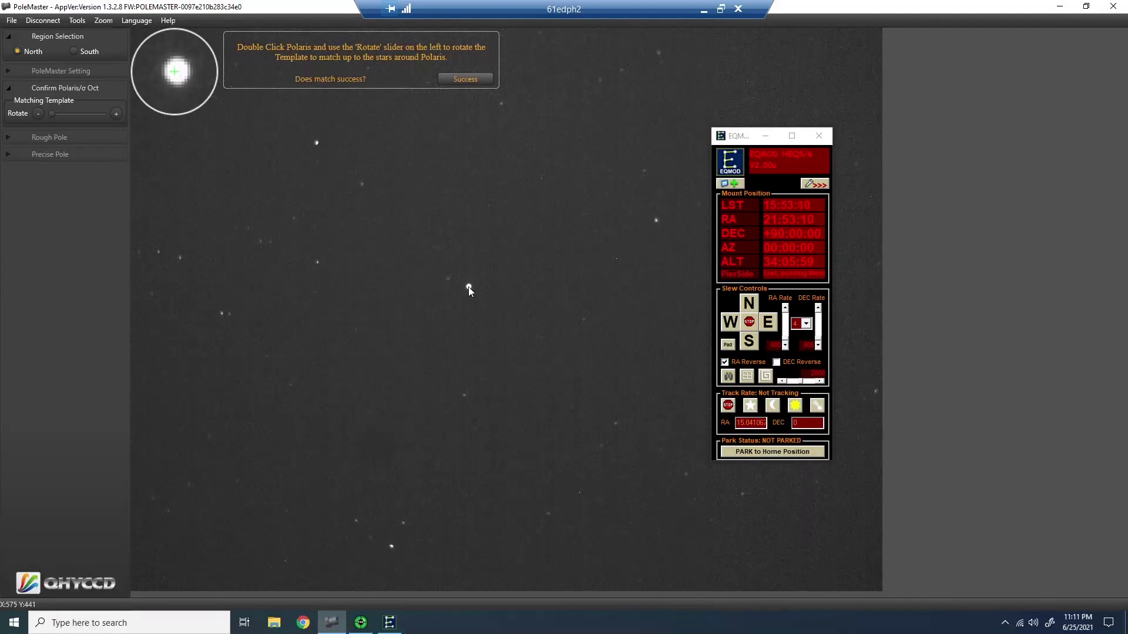
pyautogui.doubleClick(469, 287)
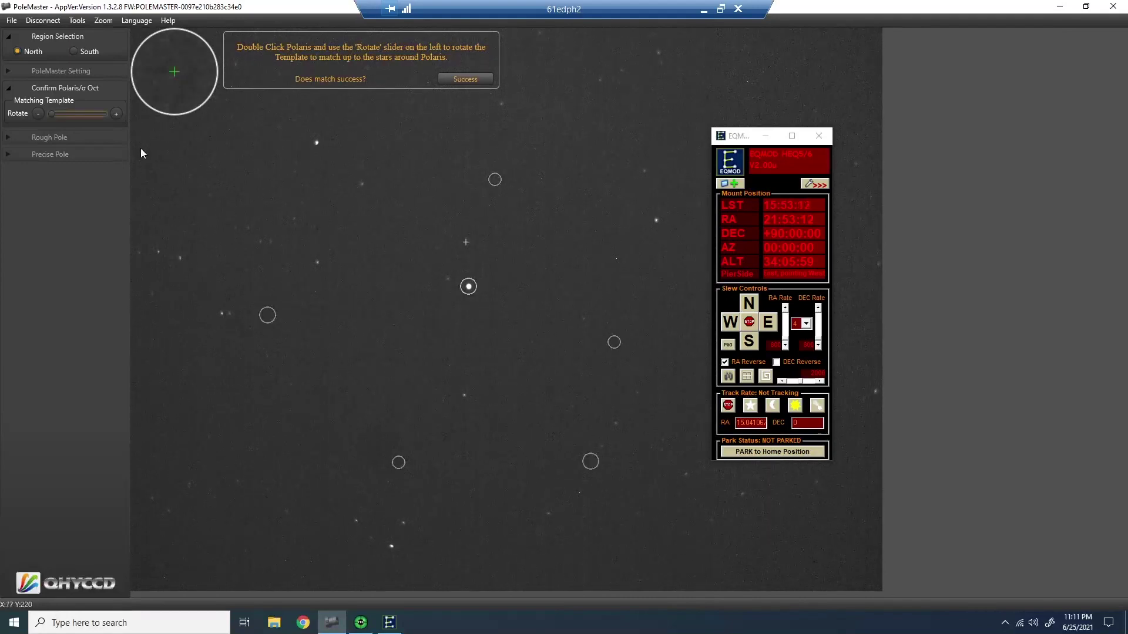
pyautogui.moveTo(52, 114); pyautogui.dragTo(70, 117)
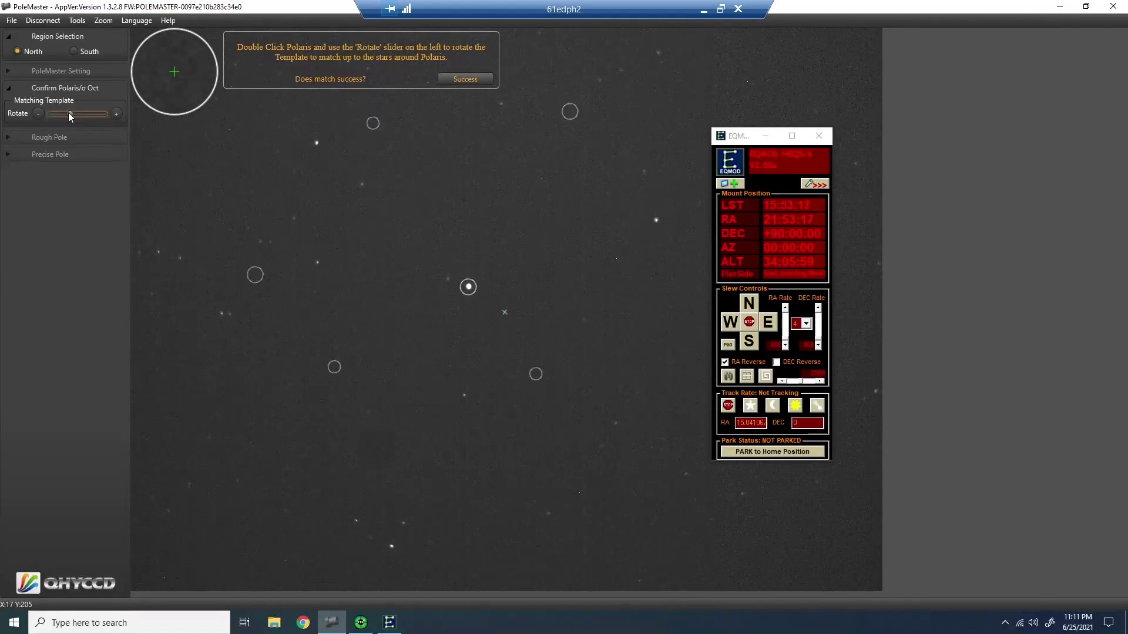
# Finish nudging the template rotation, accept the match, and decline reusing the old axis centre.
pyautogui.click(117, 112)
pyautogui.click(118, 112)
pyautogui.click(118, 111)
pyautogui.click(465, 79)
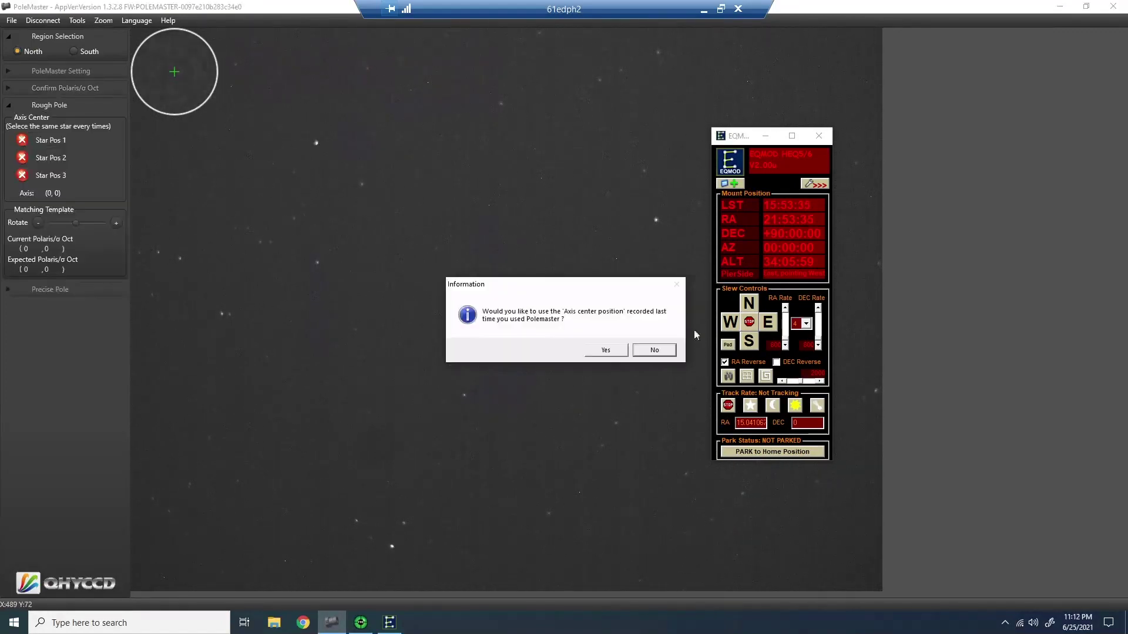
pyautogui.click(654, 350)
# Record one star at three RA positions and park, computing the axis centre (593,506).
pyautogui.click(468, 287)
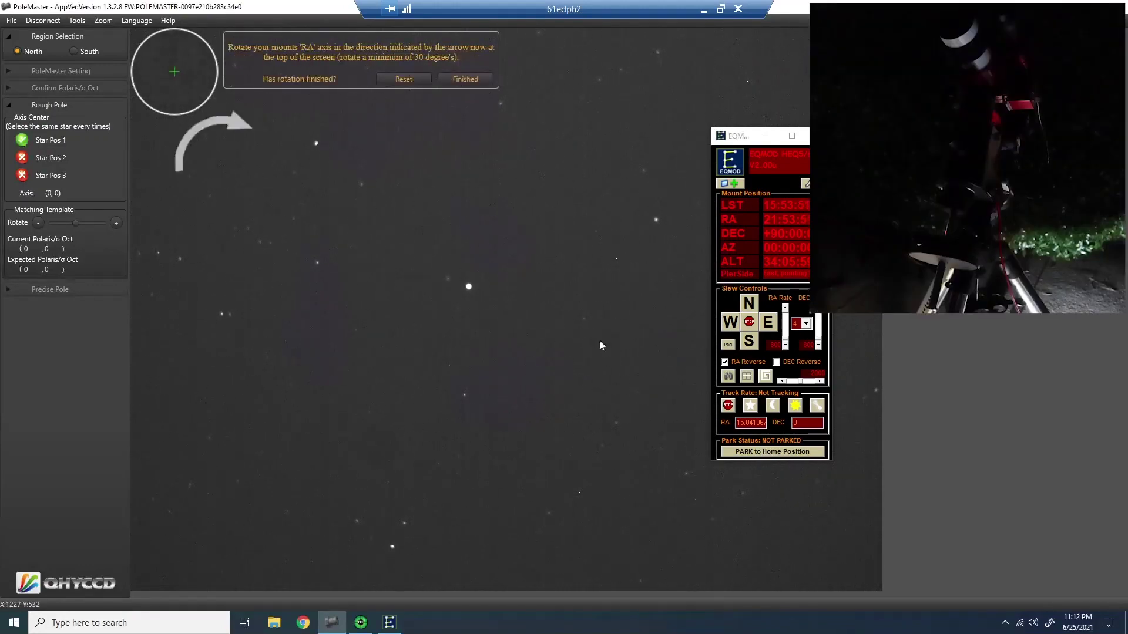
pyautogui.click(768, 322)
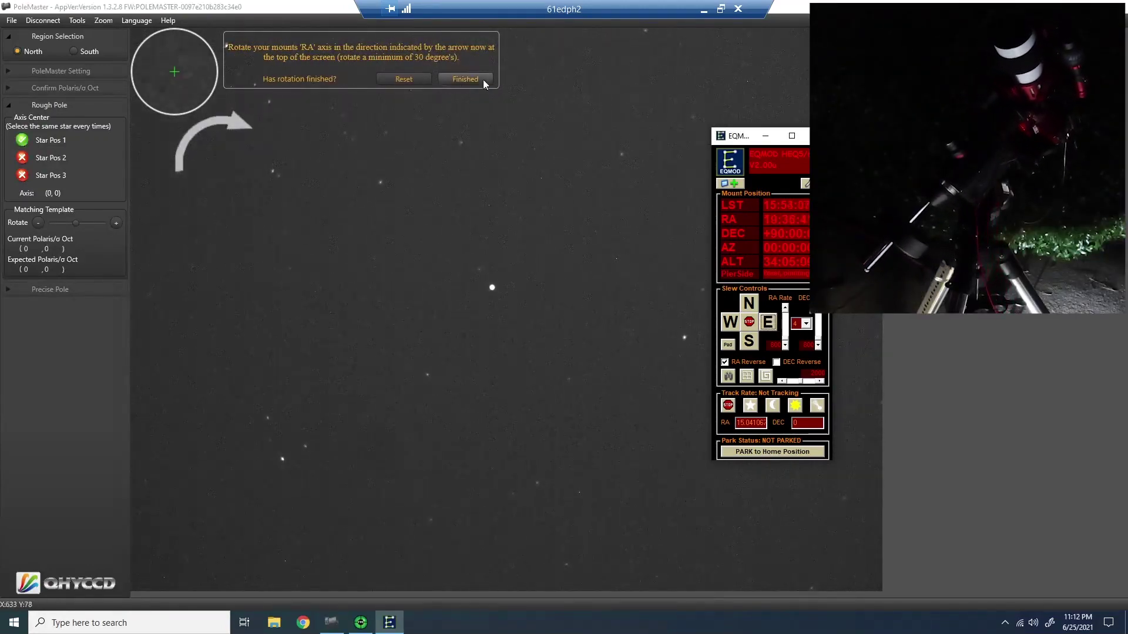
pyautogui.click(465, 79)
pyautogui.doubleClick(283, 461)
pyautogui.click(768, 322)
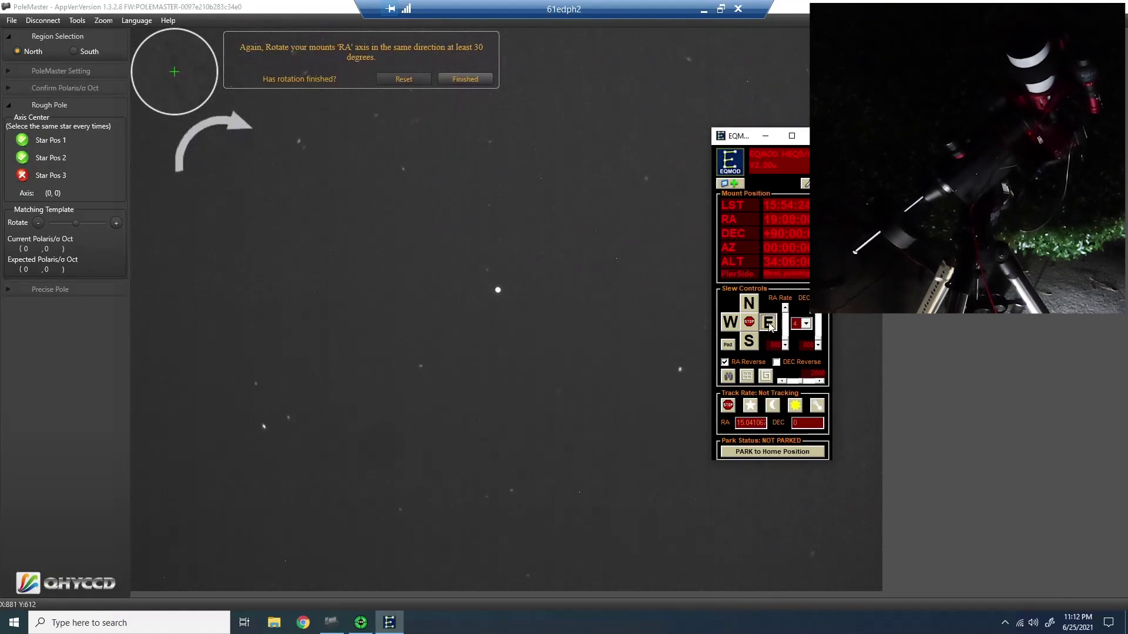
pyautogui.click(462, 80)
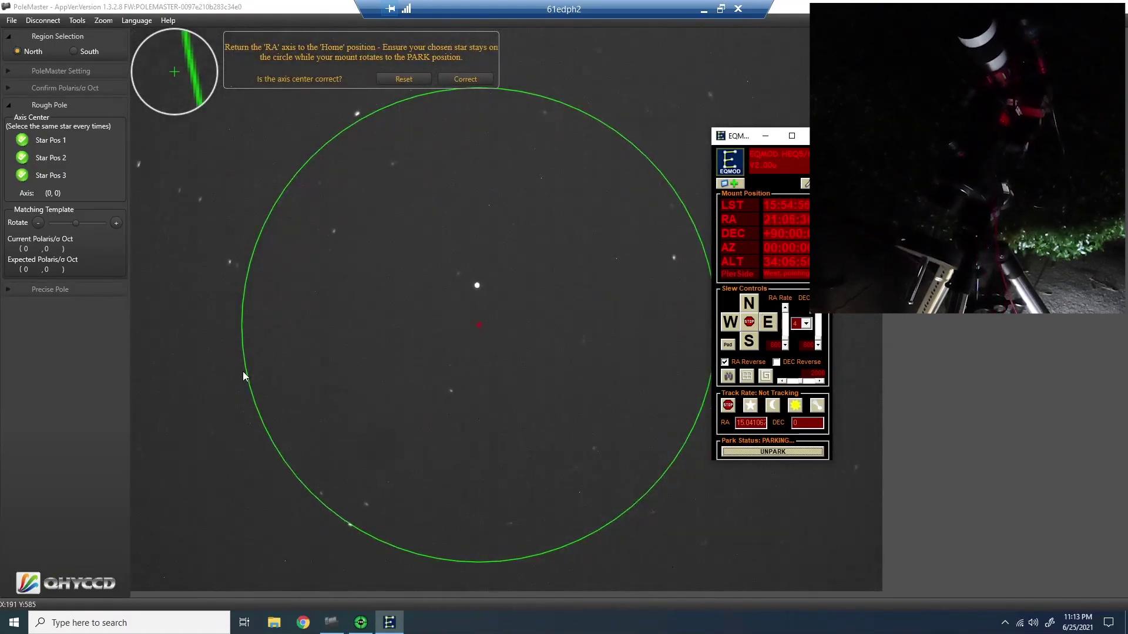
pyautogui.click(465, 78)
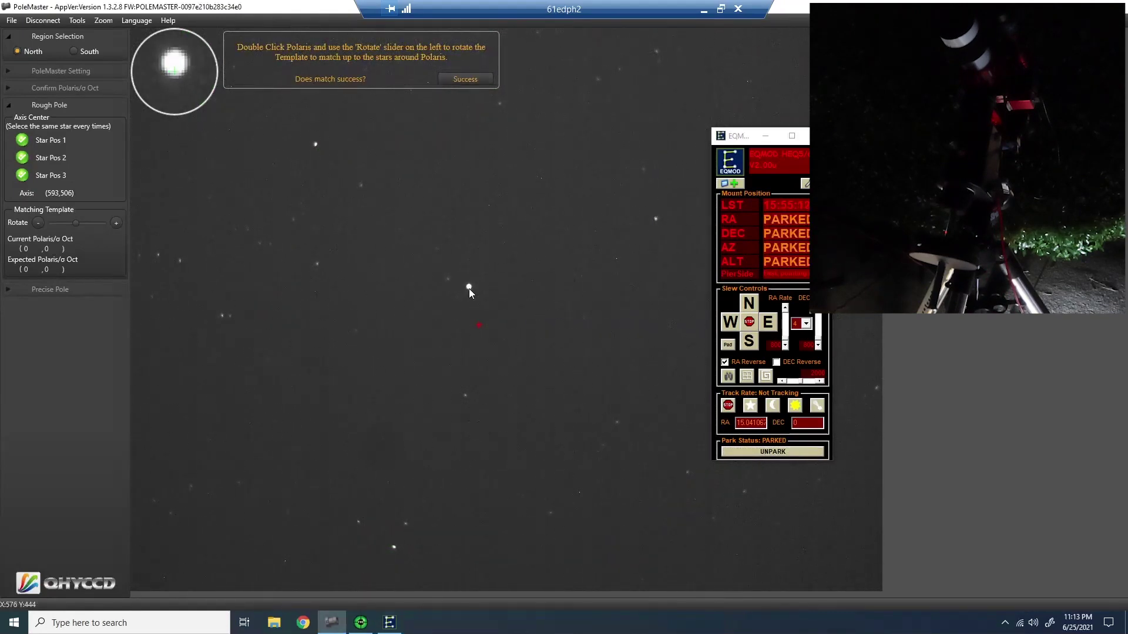
# Re-mark Polaris and nudge the template back, measuring (575,440) against expected (572,433).
pyautogui.doubleClick(468, 287)
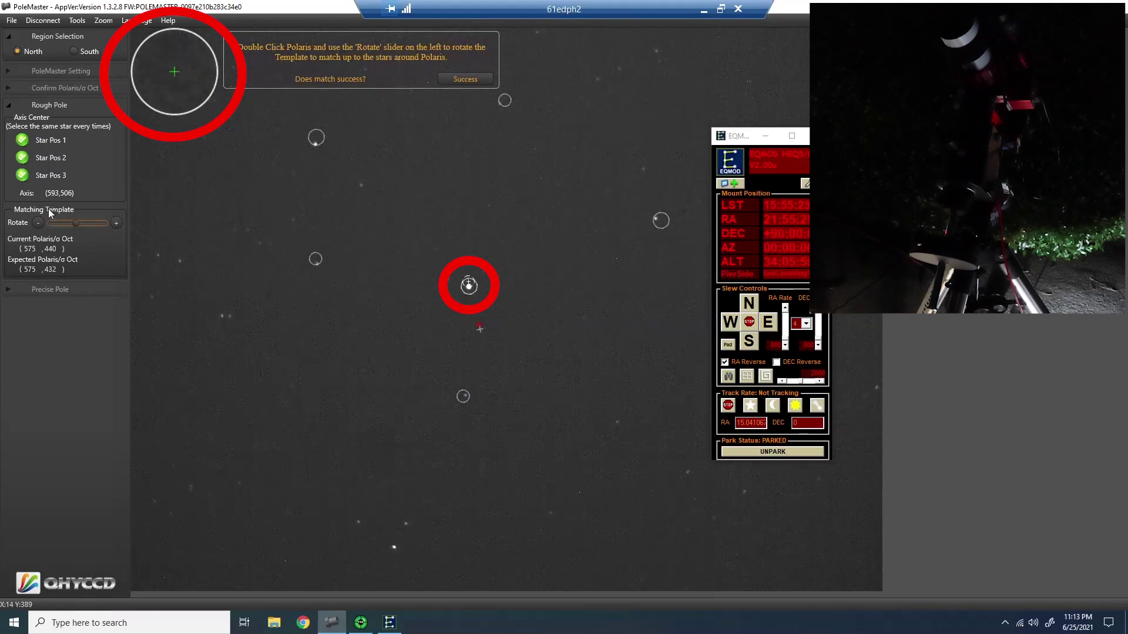
pyautogui.click(37, 223)
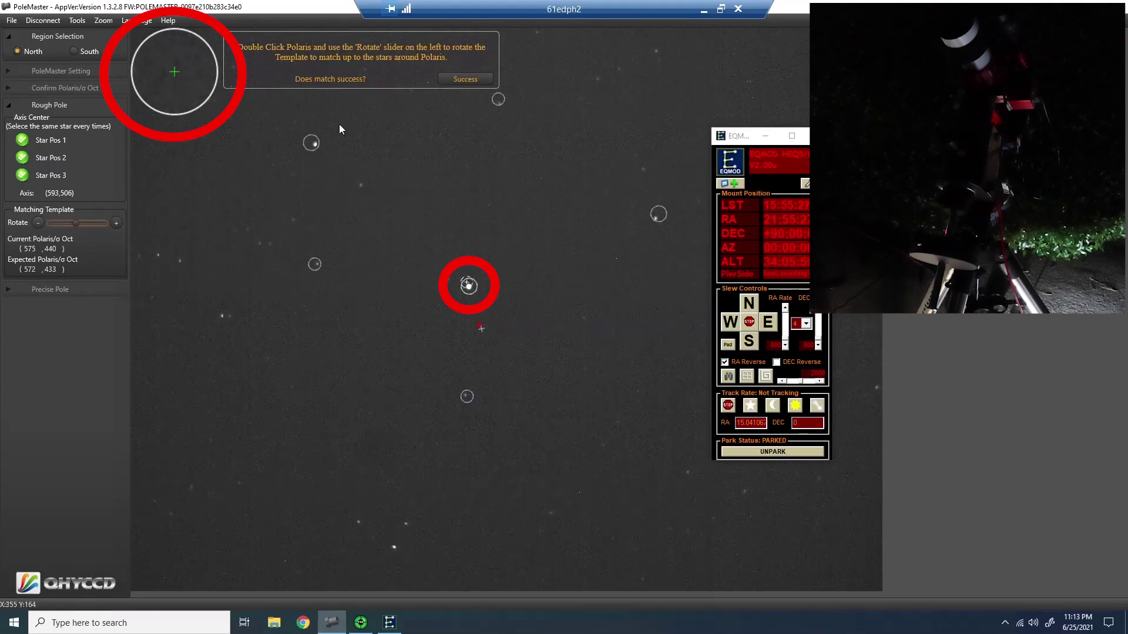
pyautogui.click(490, 80)
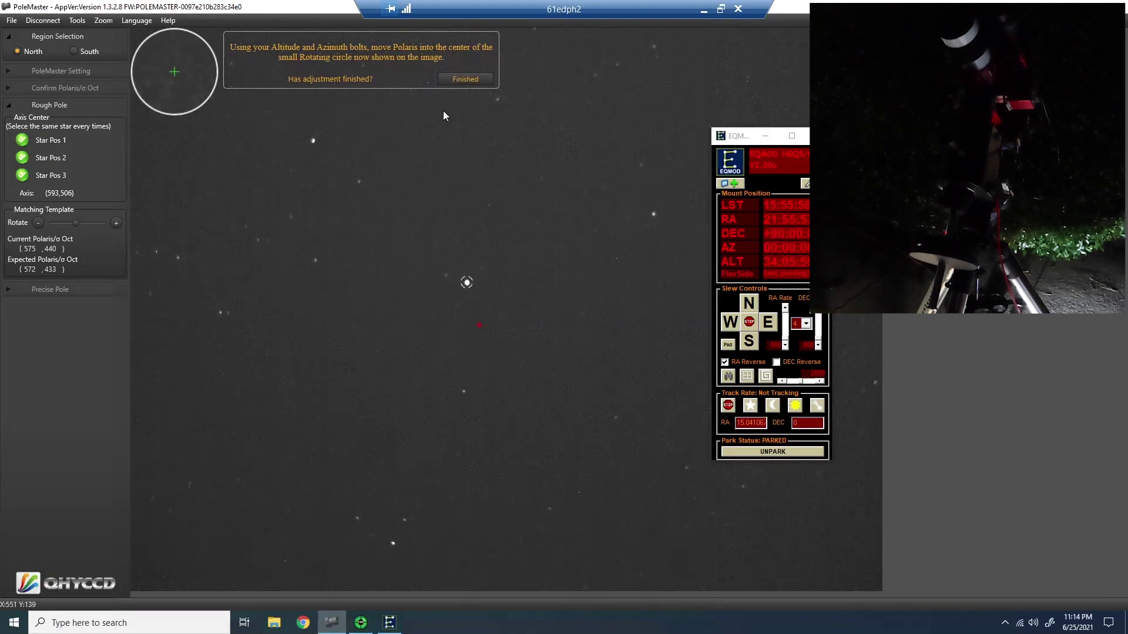
# Finish the altitude/azimuth adjustment and re-mark Polaris to confirm it sits at (572,433).
pyautogui.click(468, 80)
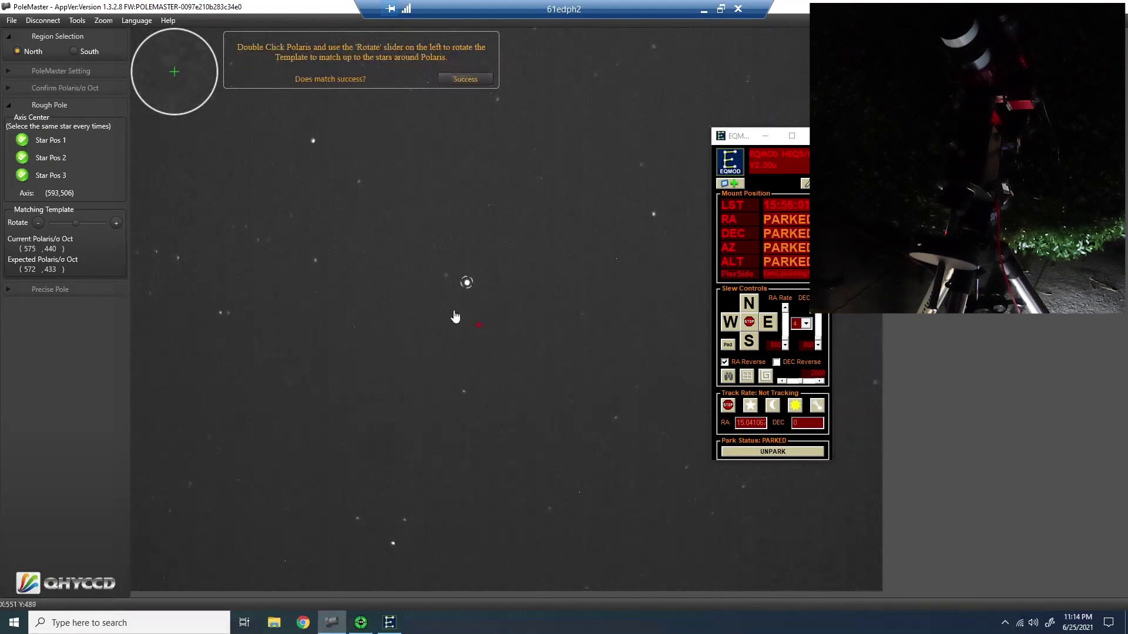
pyautogui.doubleClick(467, 284)
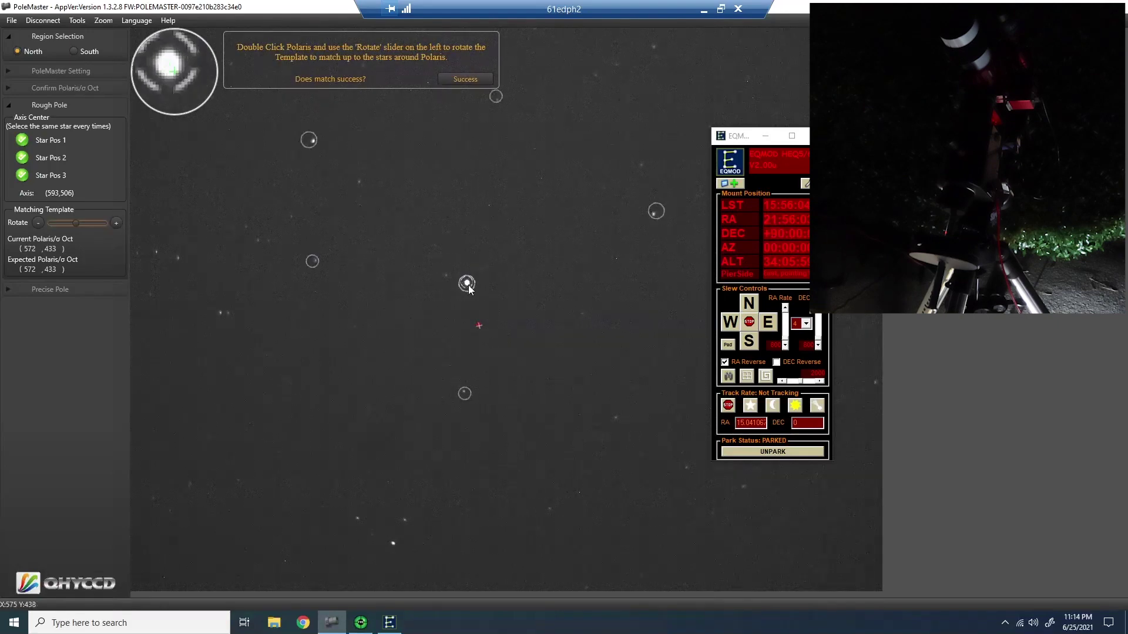
pyautogui.click(466, 79)
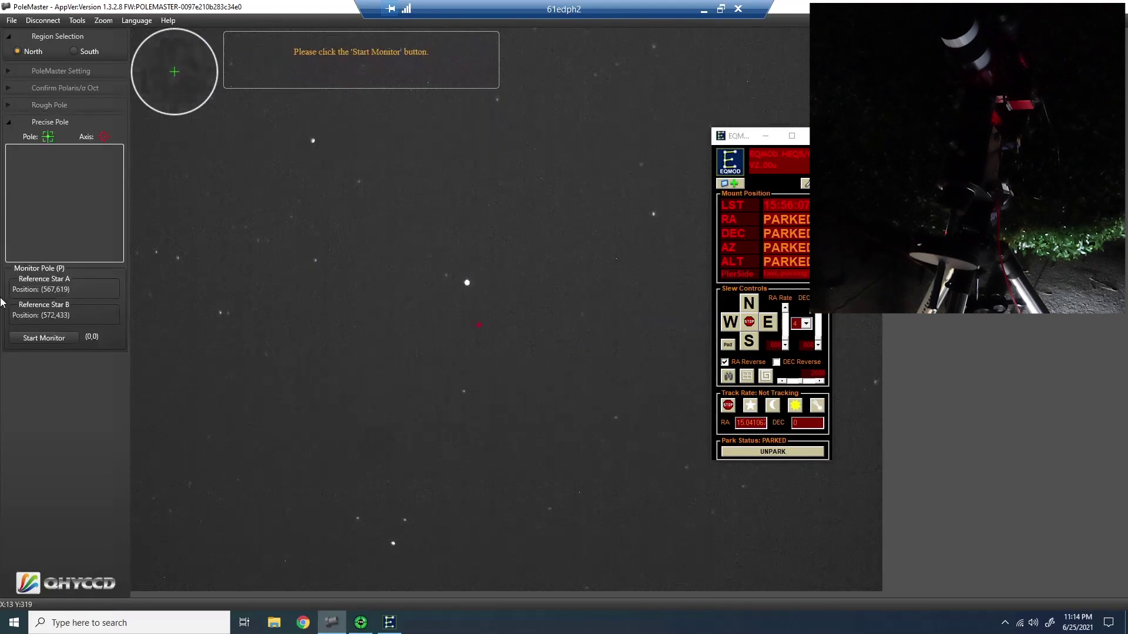
# Run the precise pole monitor, finish the check, and disconnect the PoleMaster camera.
pyautogui.click(42, 338)
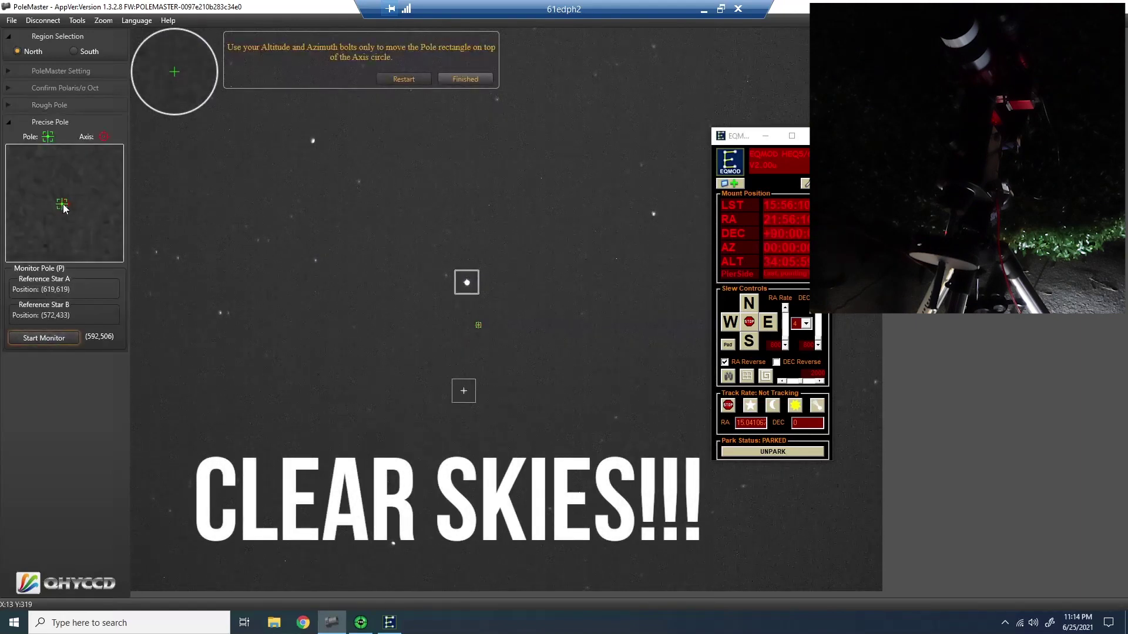
pyautogui.click(465, 79)
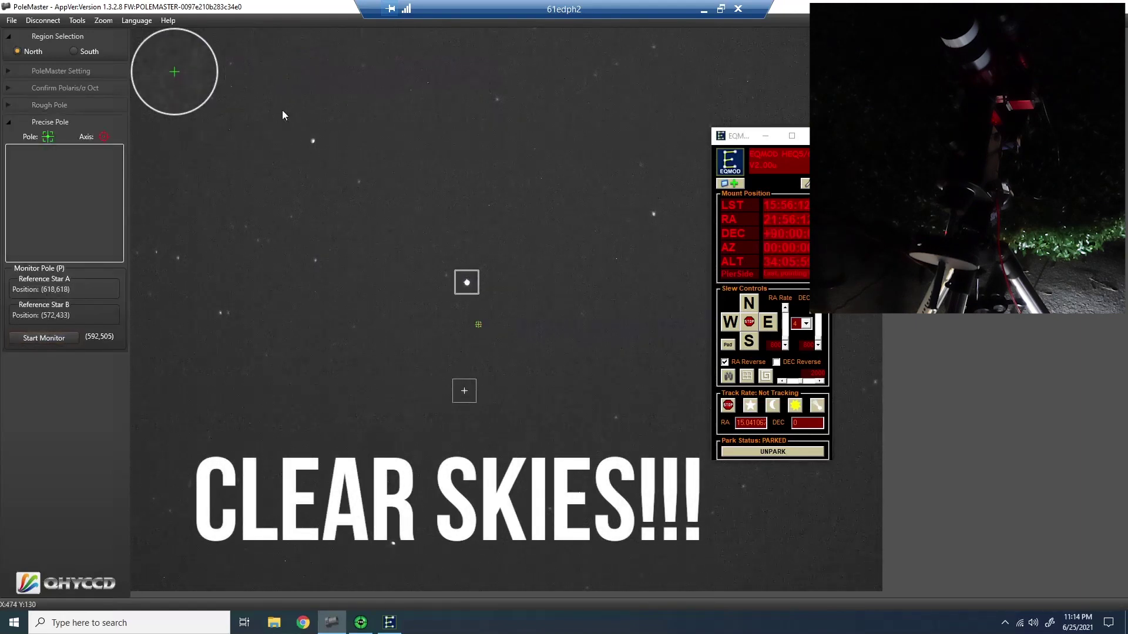
pyautogui.click(35, 21)
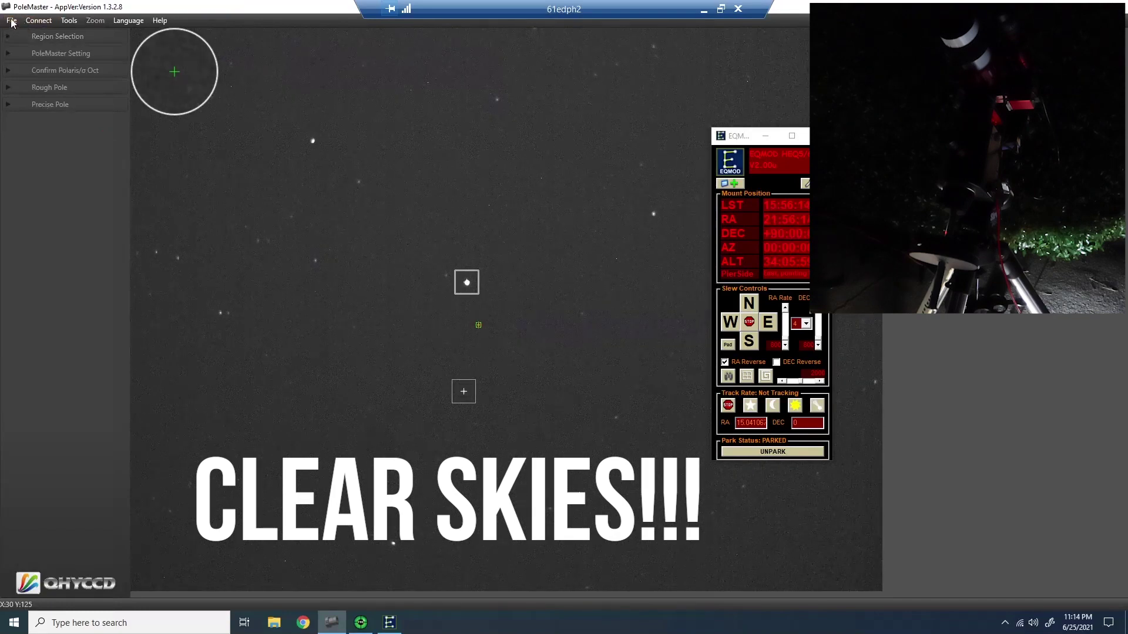
# Quit PoleMaster to reveal PHD2 guiding at about 0.23 px (1.14") total error.
pyautogui.click(12, 22)
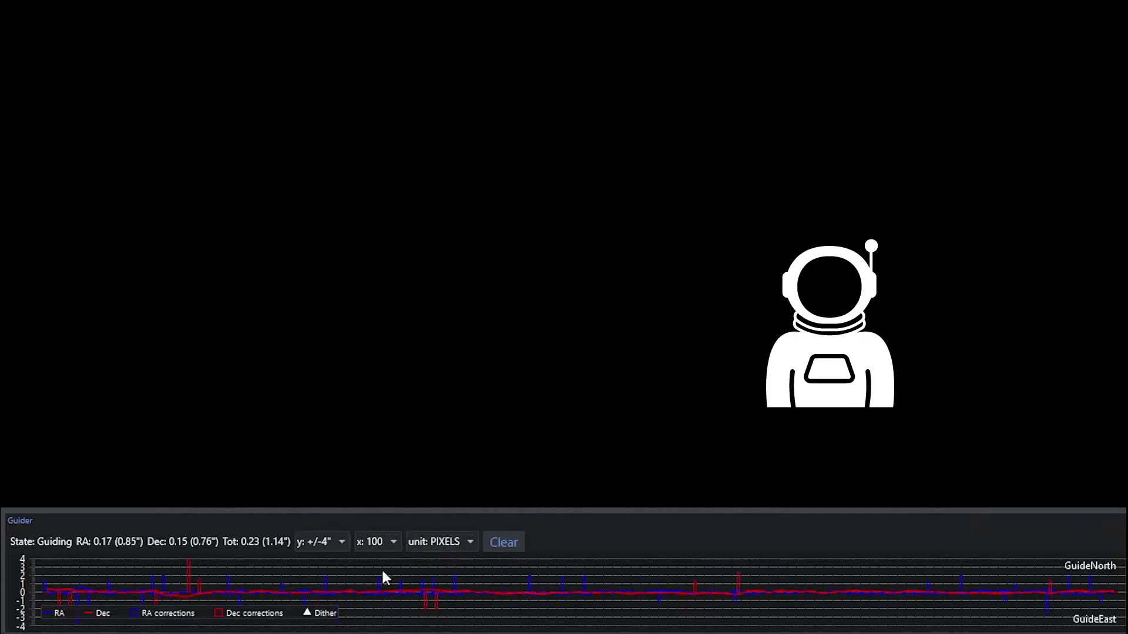